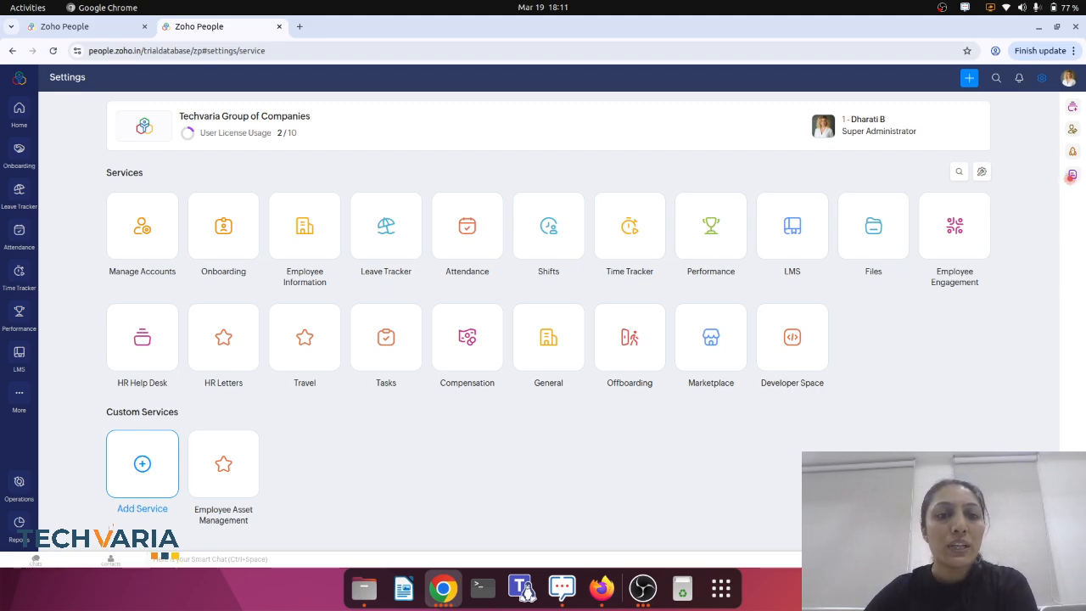
# Open the Employee ID policy of the Employee Information service and toggle rule-based employee ID generation off and back on.
pyautogui.click(311, 235)
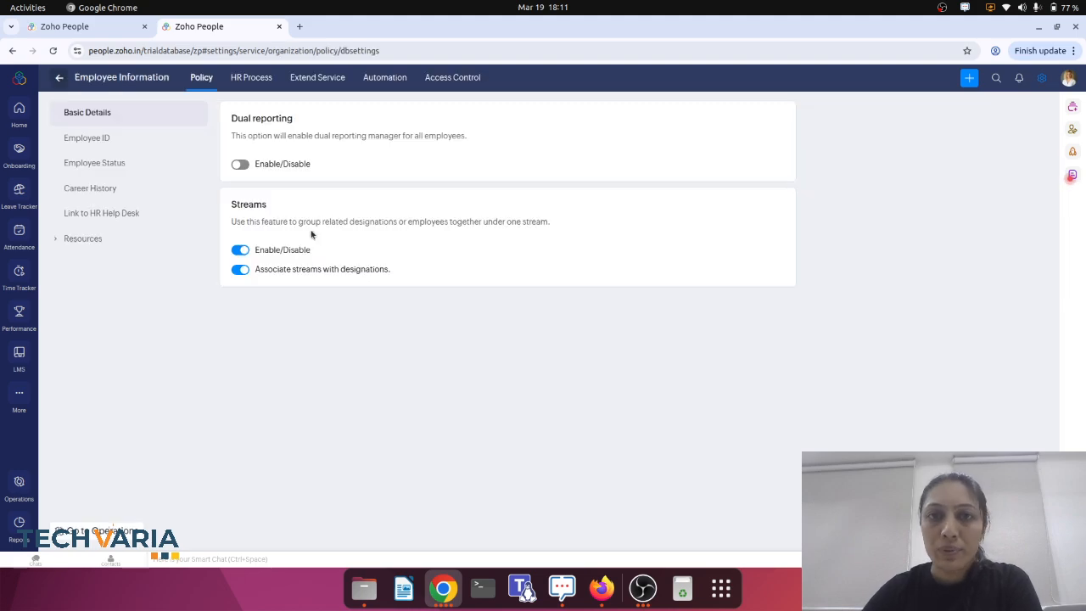
pyautogui.click(109, 146)
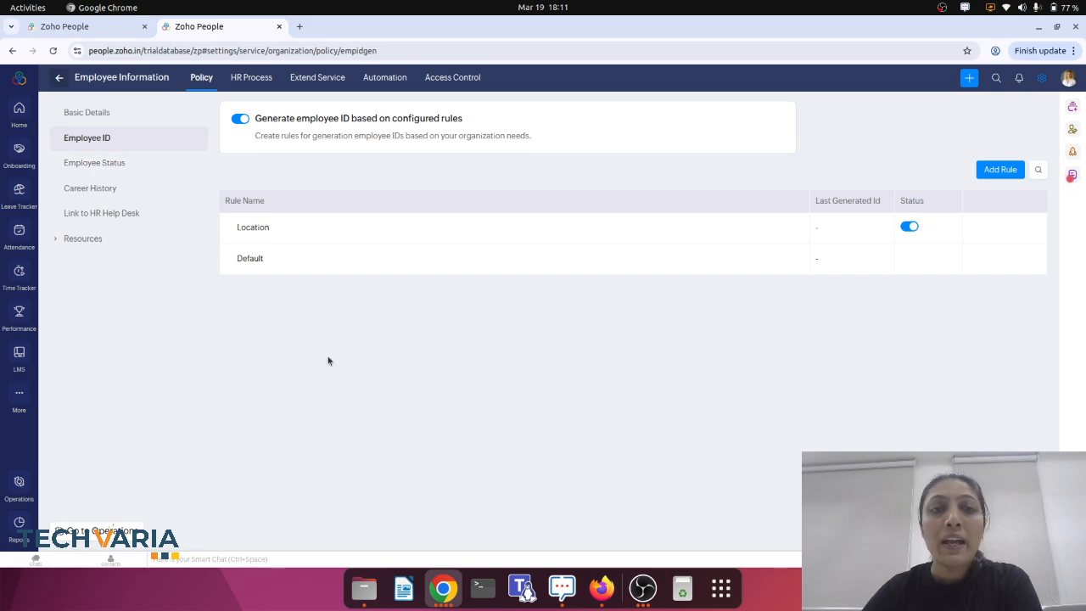
pyautogui.click(240, 119)
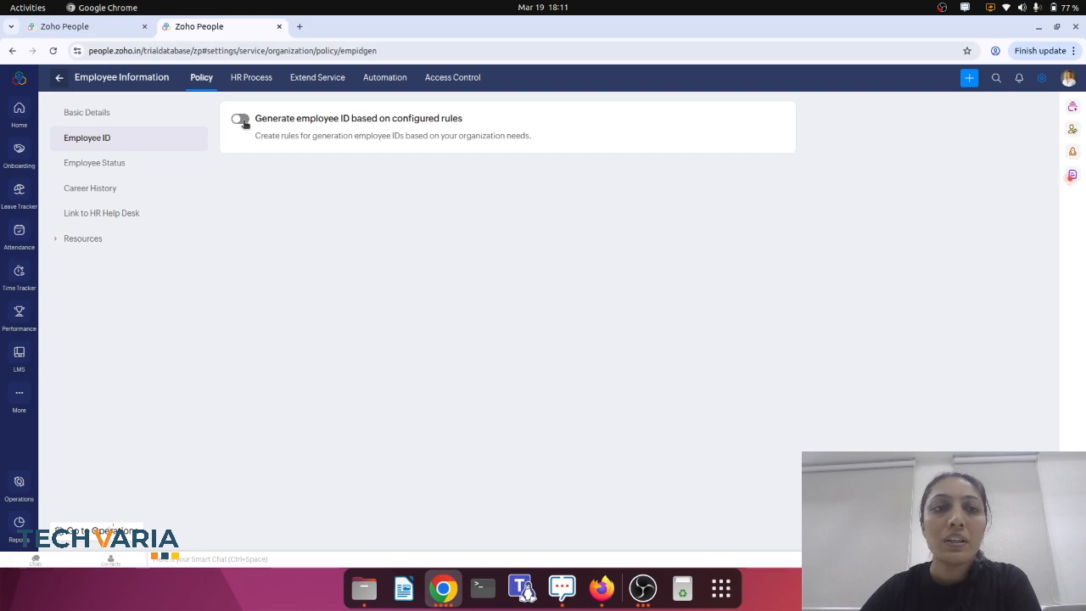
pyautogui.click(241, 119)
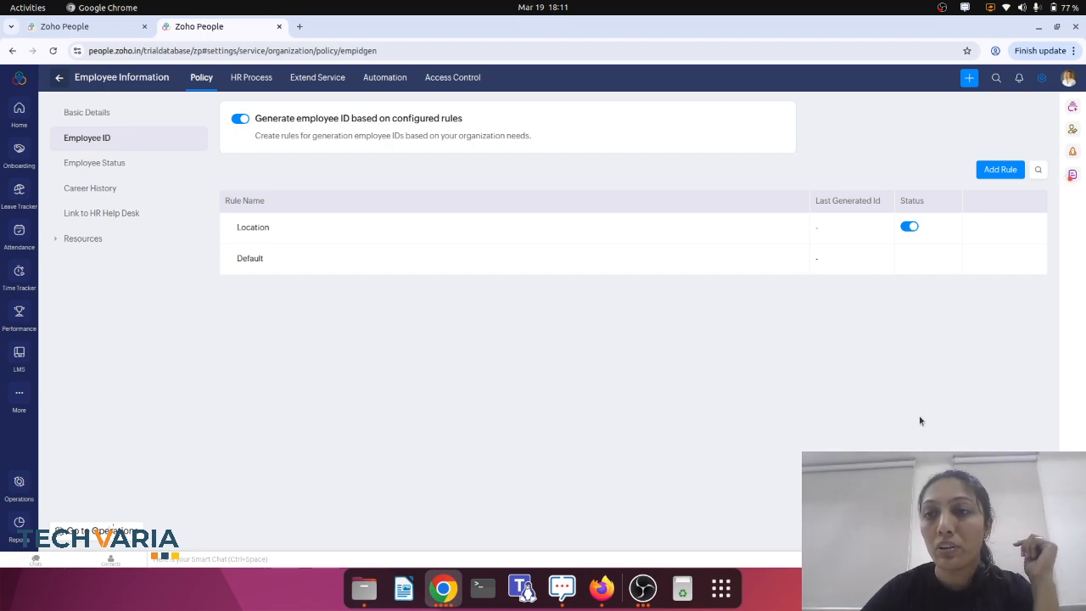
# Add an employee ID rule named Department with rule code DE and 3 placeholder digits.
pyautogui.click(997, 170)
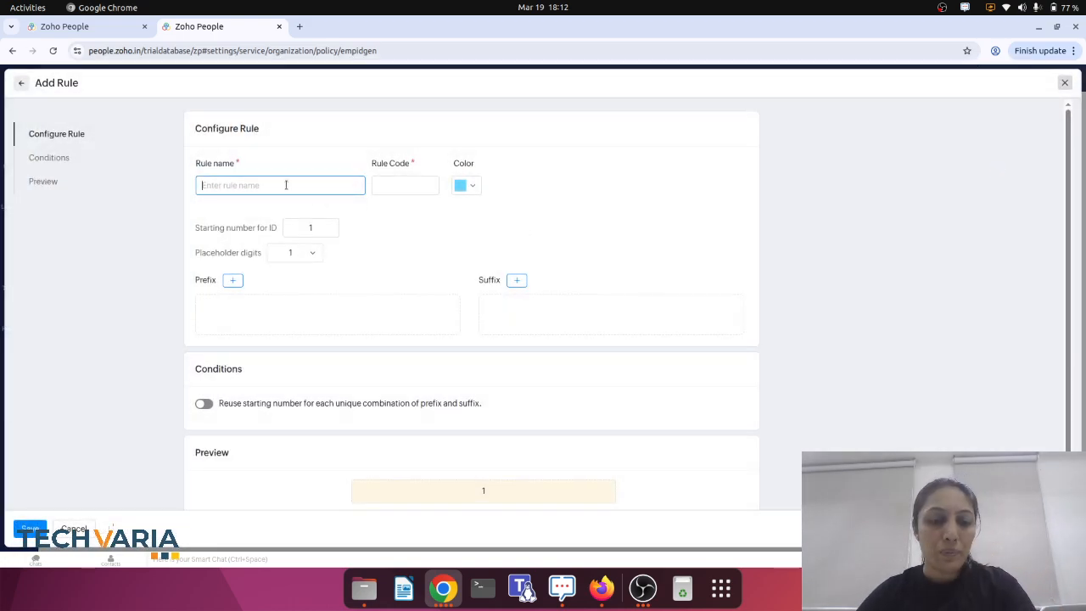
pyautogui.write('Depart')
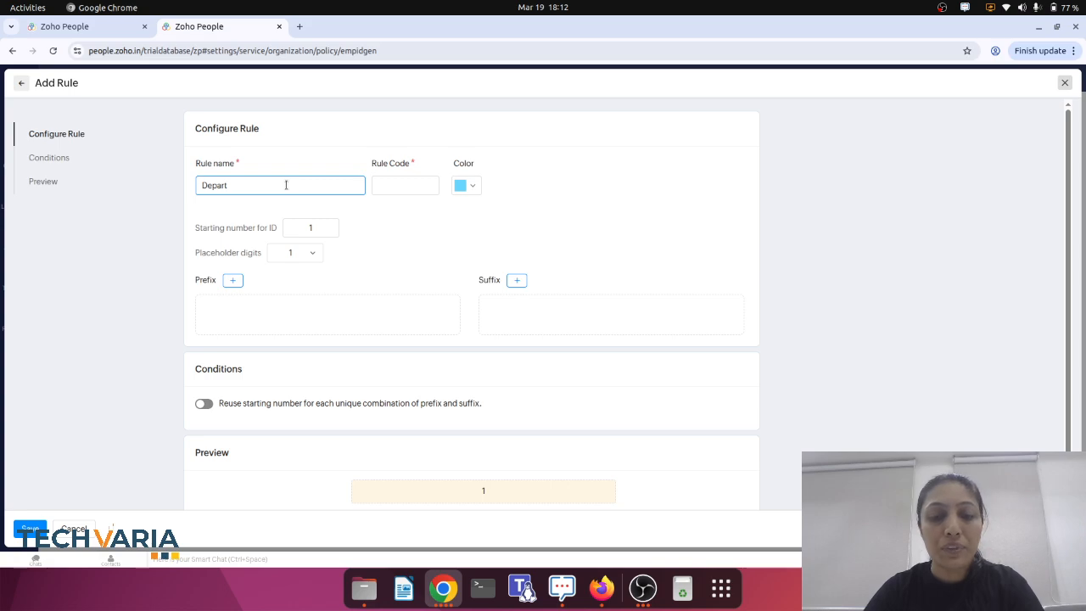
pyautogui.write('ment')
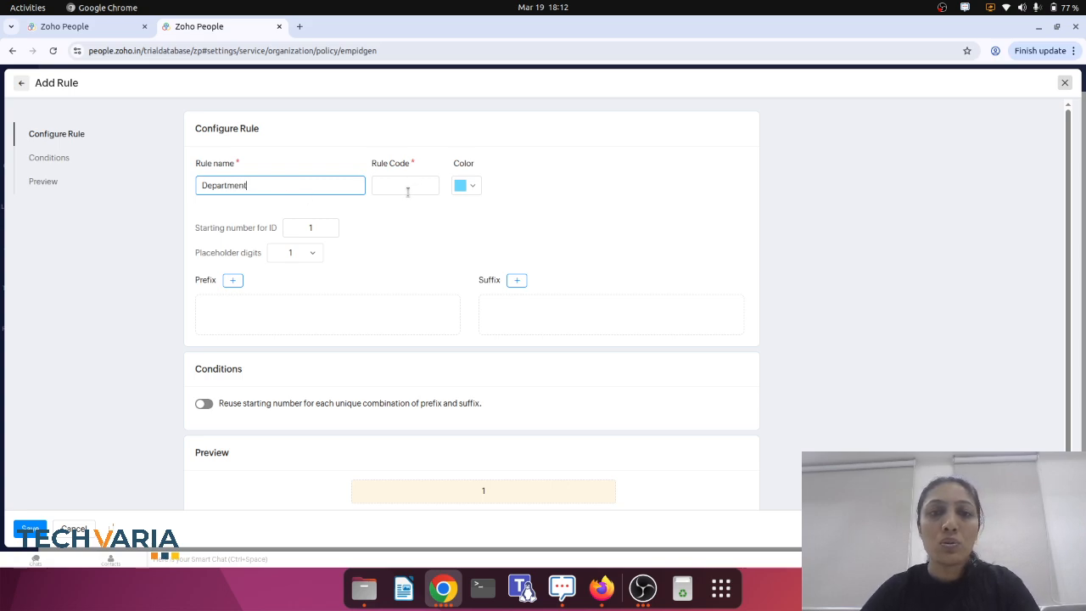
pyautogui.click(407, 191)
pyautogui.write('DE')
pyautogui.scroll(-1, 402, 272)
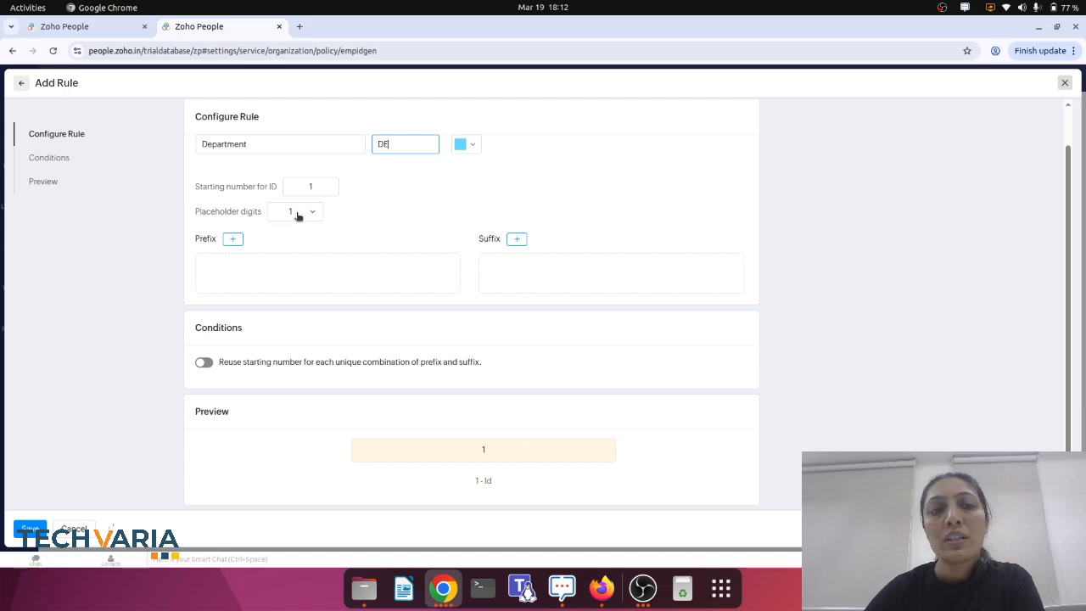
pyautogui.click(302, 220)
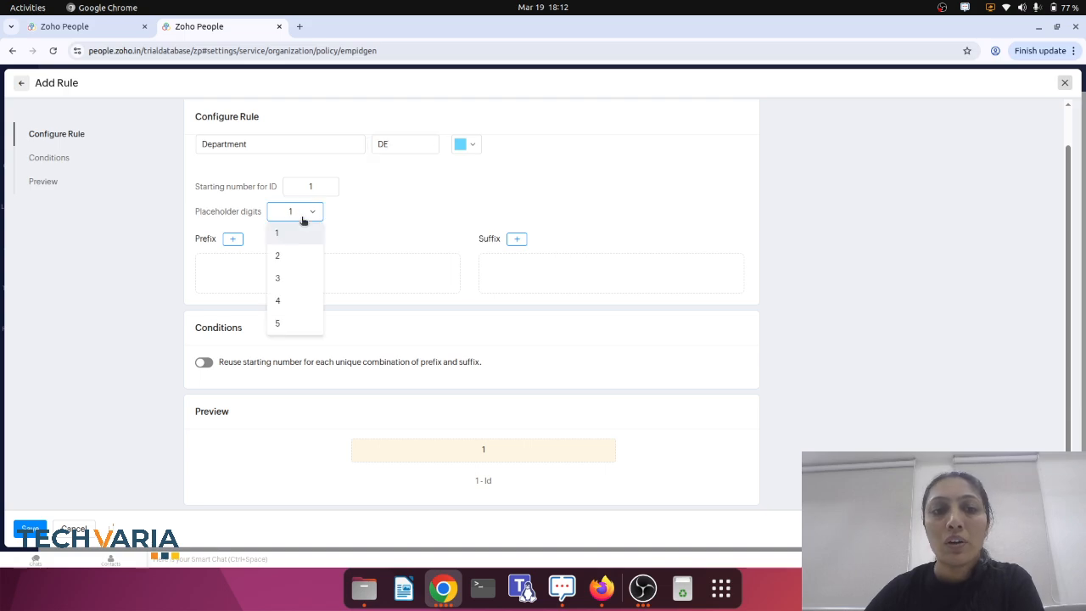
pyautogui.click(293, 276)
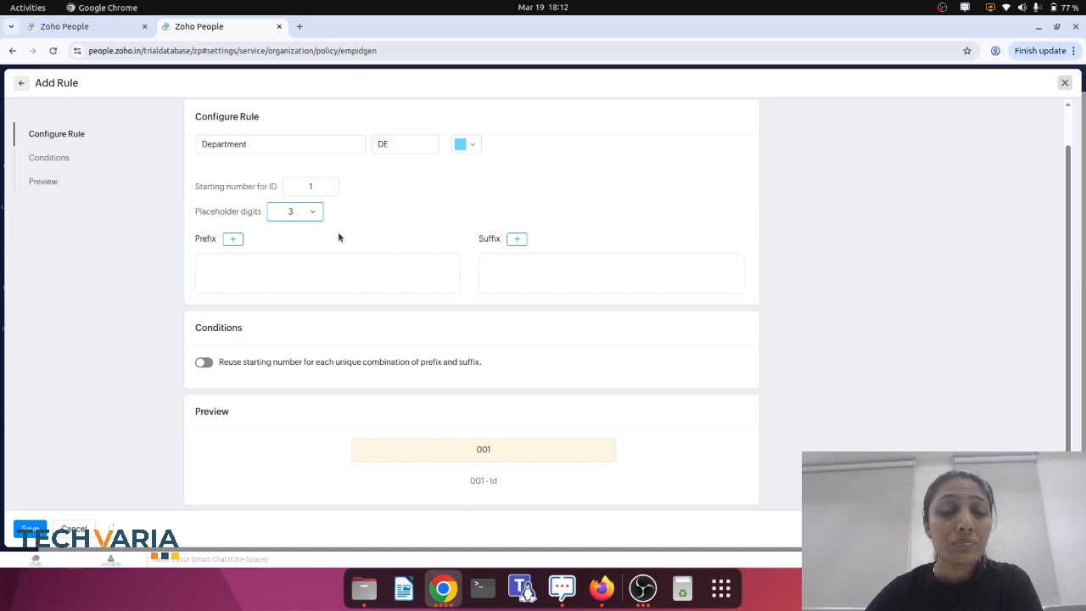
# Build the rule's prefix from the four-digit year of joining, the department code and a custom value "-".
pyautogui.click(233, 239)
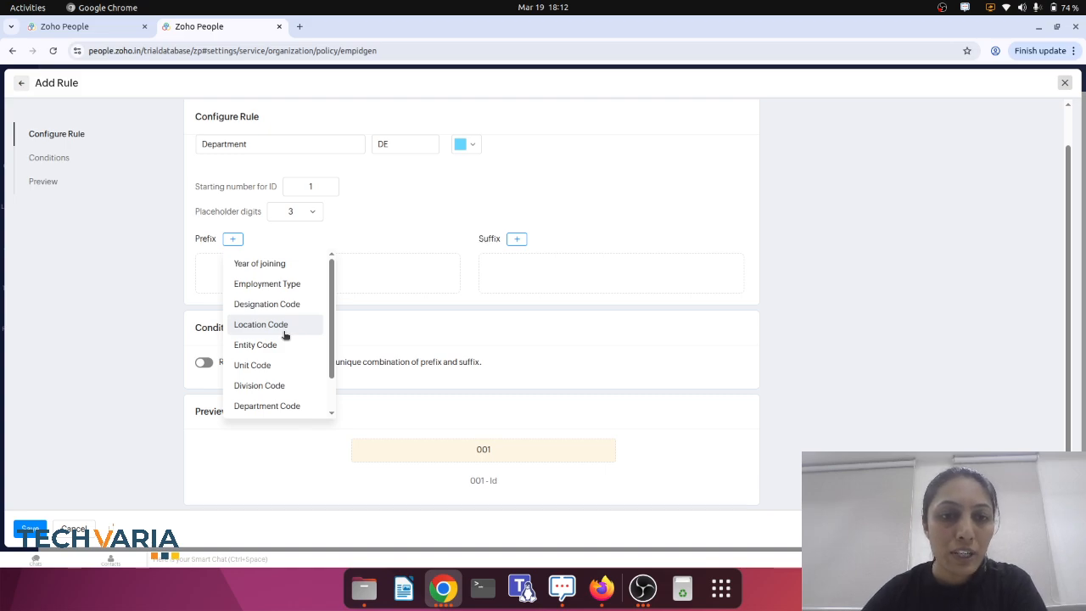
pyautogui.click(259, 263)
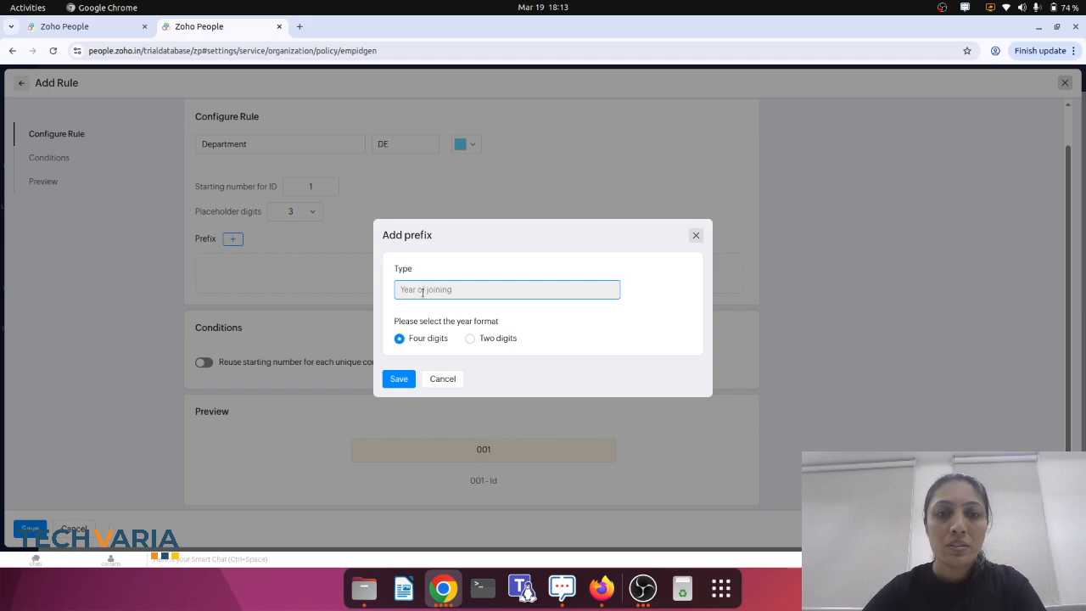
pyautogui.click(399, 378)
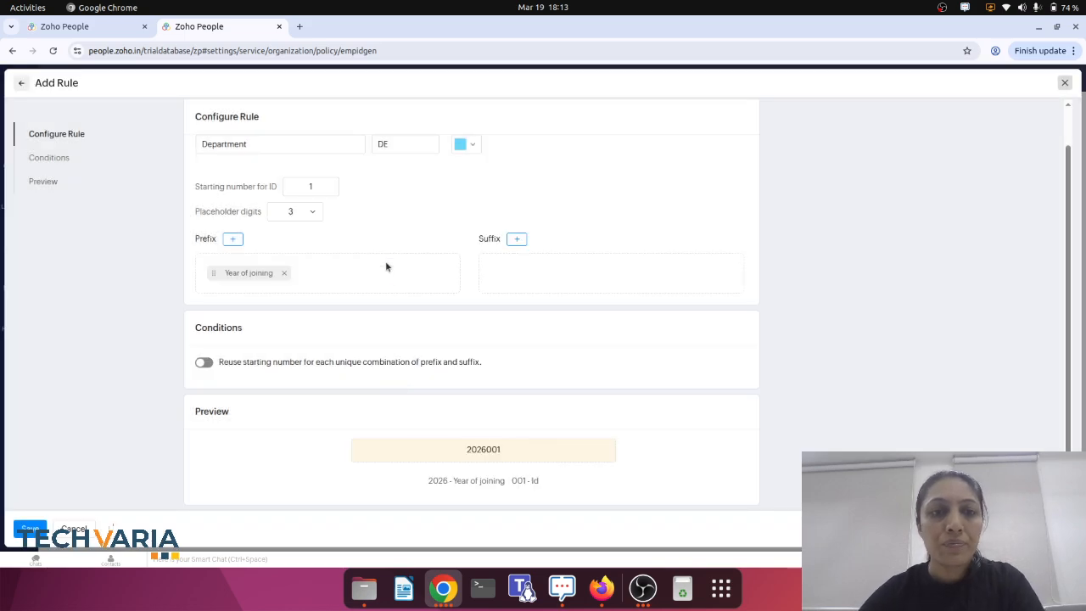
pyautogui.click(241, 242)
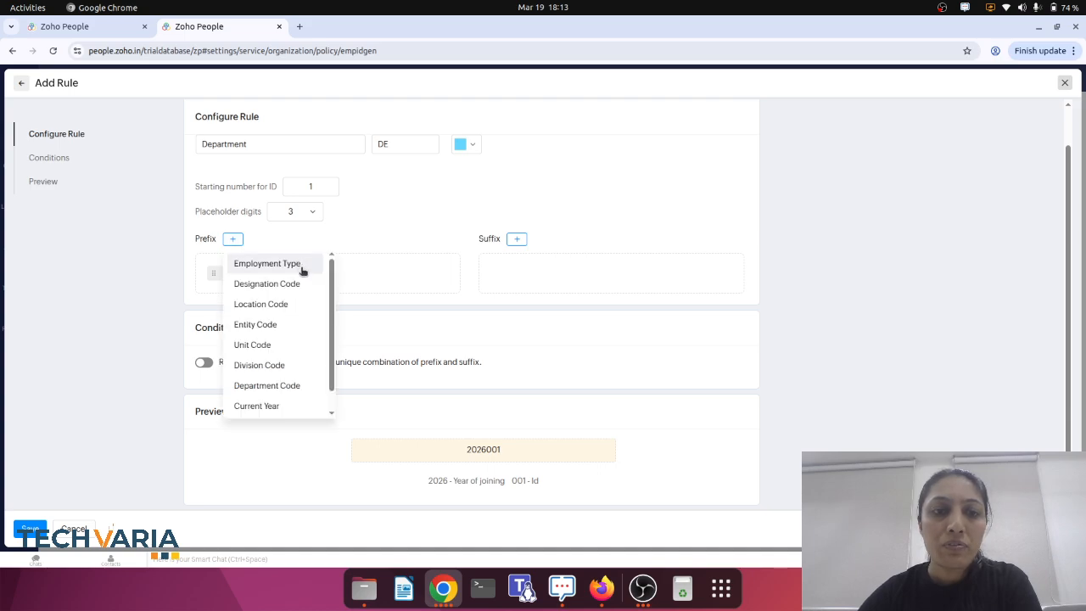
pyautogui.click(284, 383)
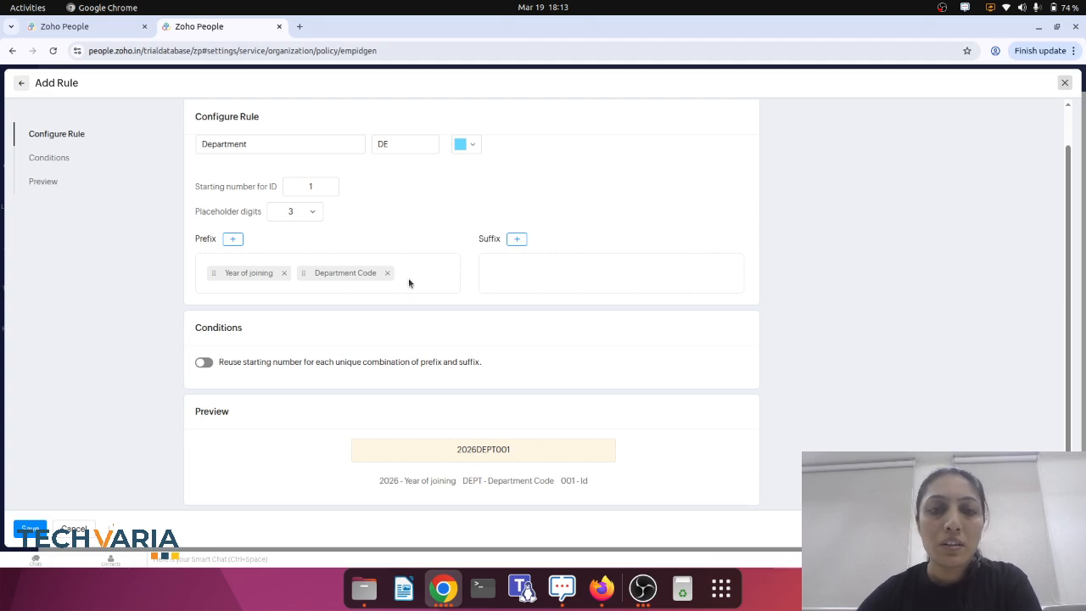
pyautogui.click(234, 239)
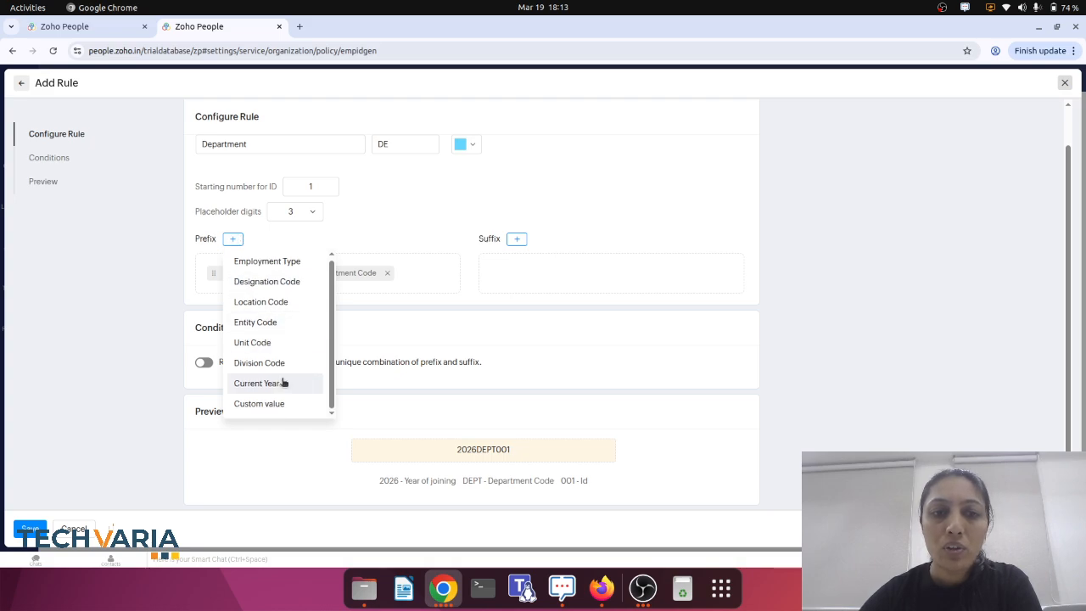
pyautogui.click(279, 406)
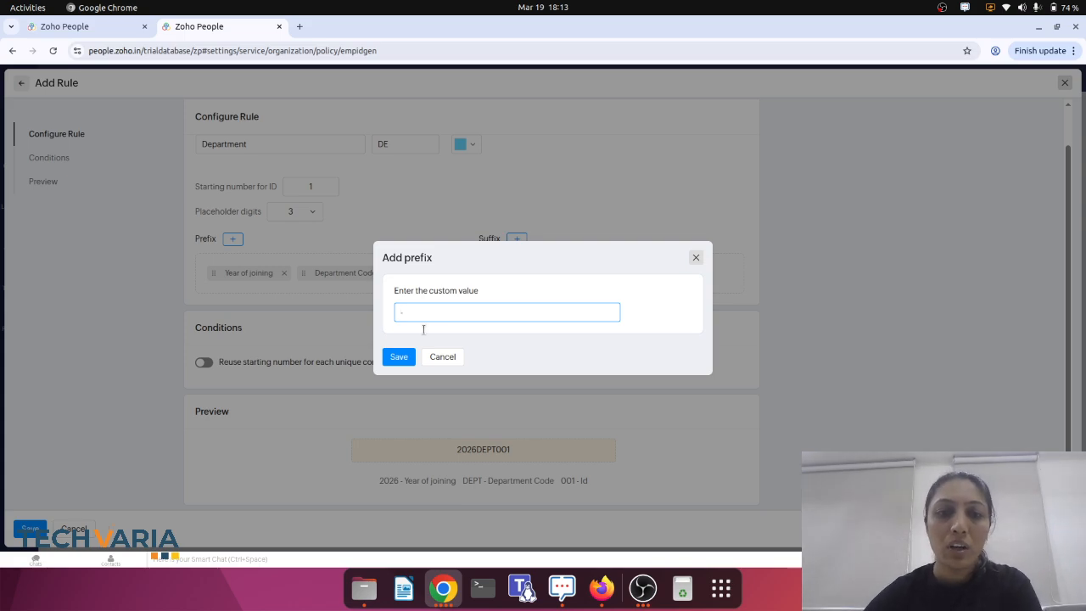
pyautogui.write('-')
pyautogui.click(399, 356)
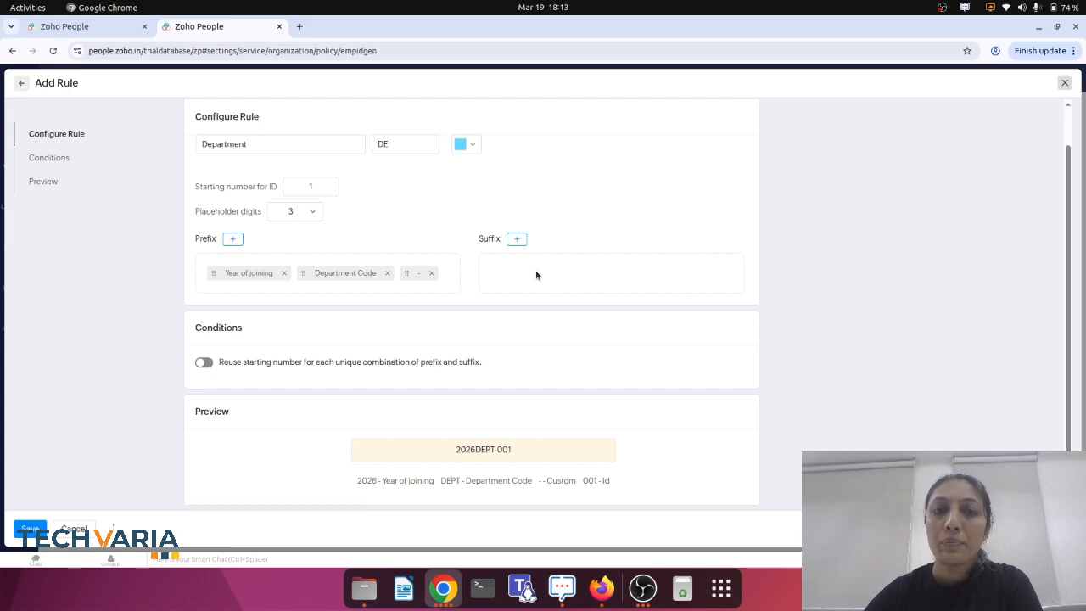
pyautogui.click(521, 241)
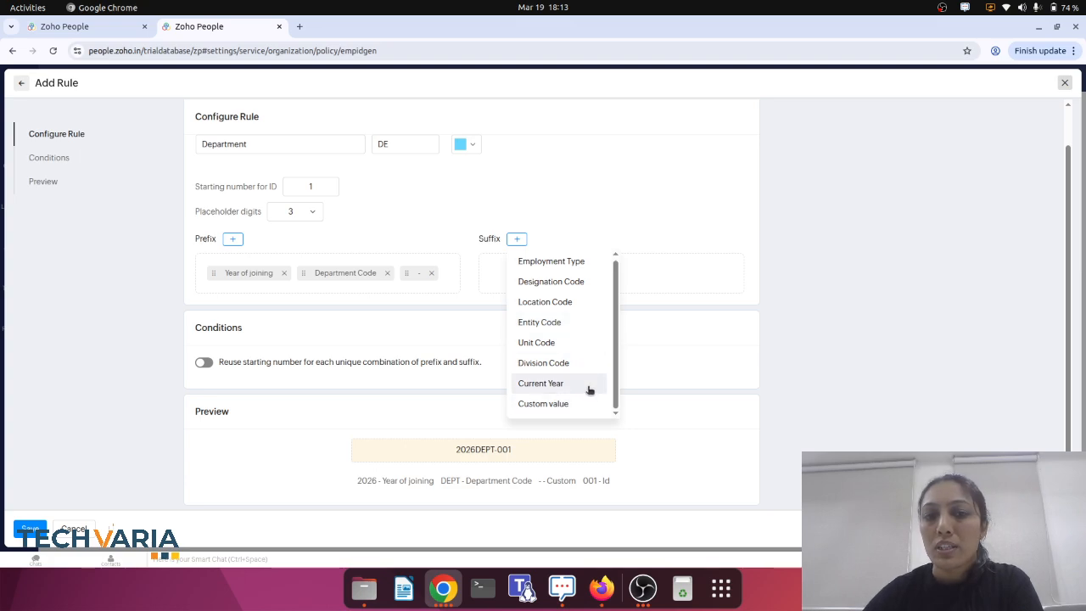
pyautogui.scroll(1, 591, 391)
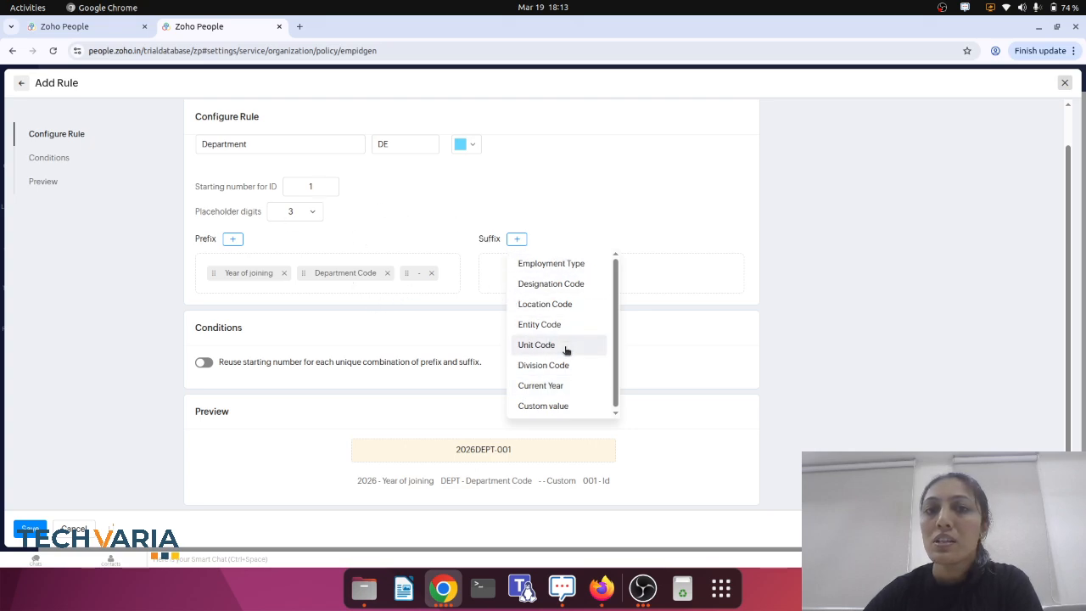
pyautogui.click(656, 370)
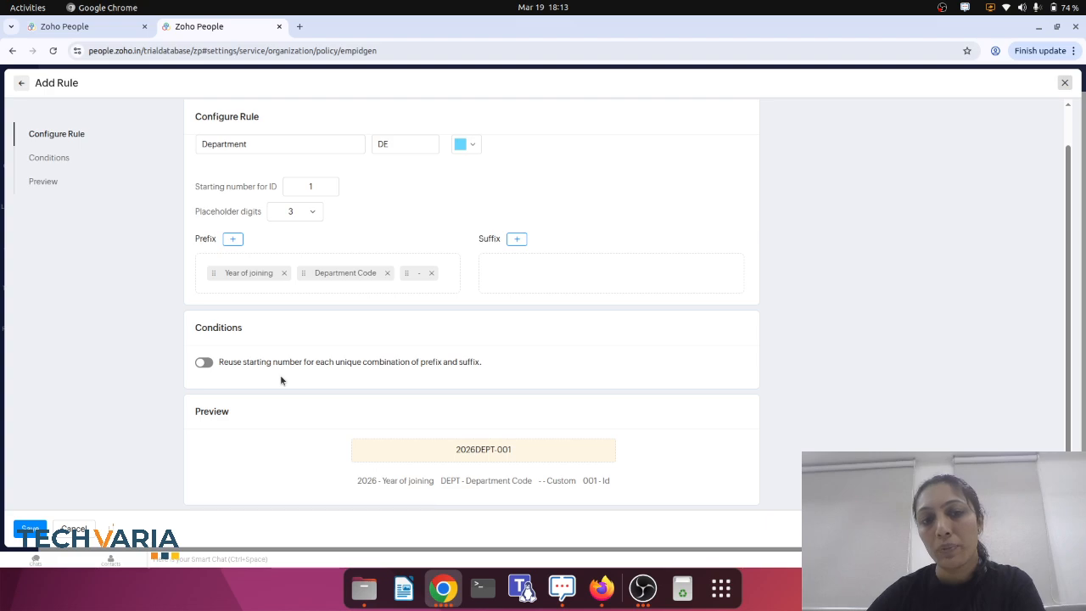
# Enable reusing the starting number for each unique combination of prefix and suffix.
pyautogui.click(202, 363)
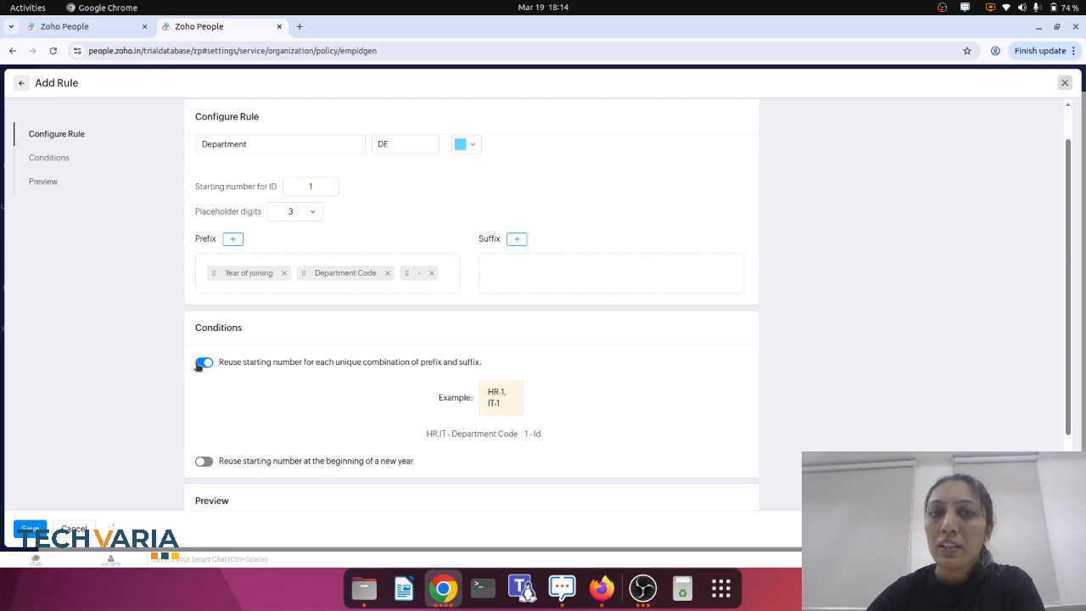
pyautogui.scroll(-1, 448, 314)
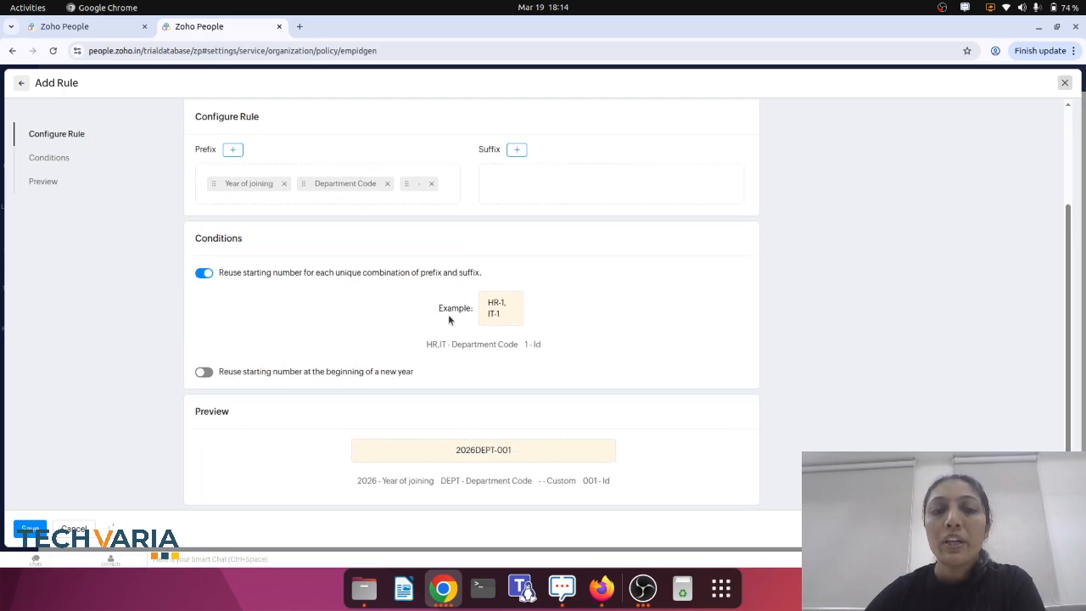
pyautogui.scroll(1, 515, 373)
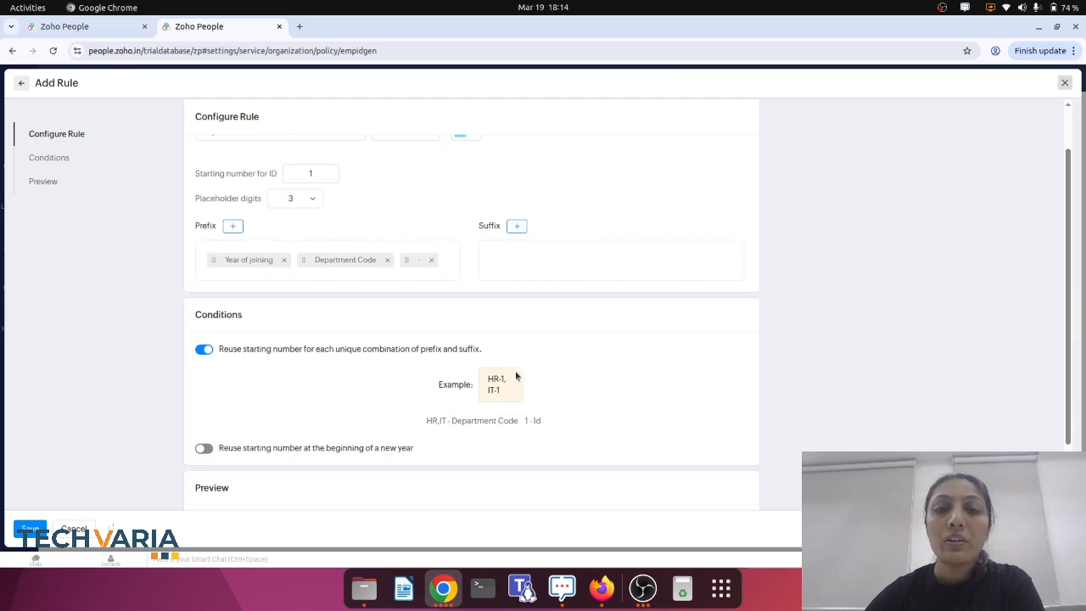
pyautogui.scroll(1, 515, 374)
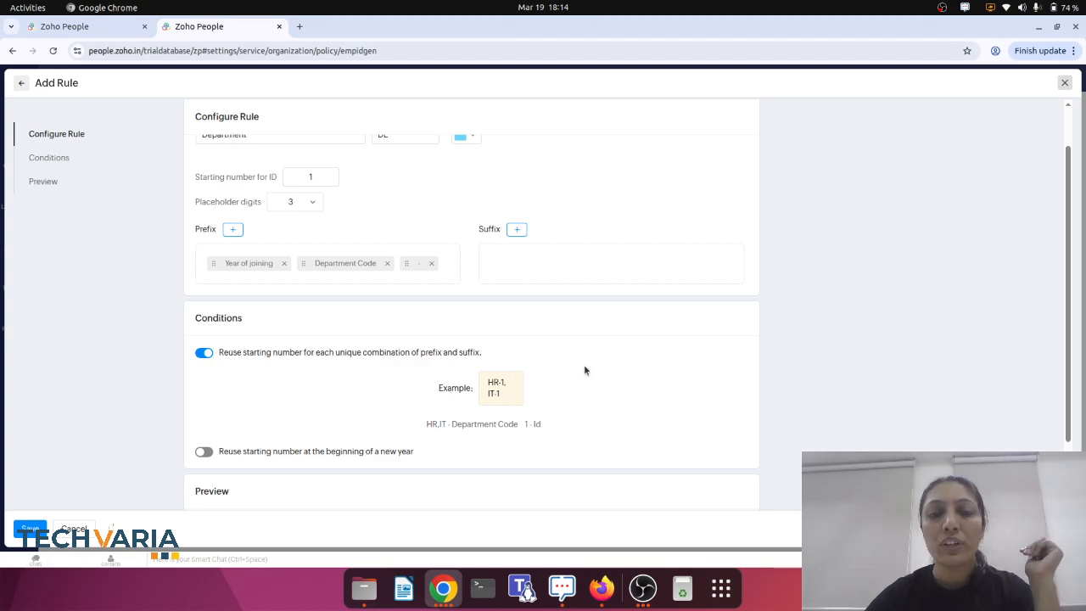
pyautogui.scroll(1, 584, 370)
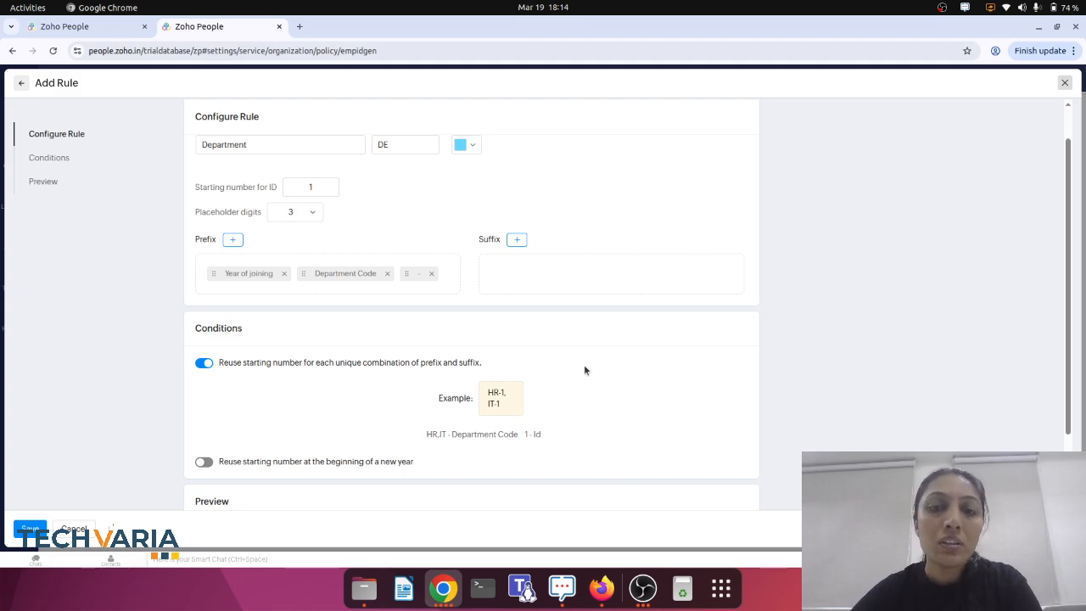
# Enable reusing the starting number at the beginning of a new year and save the Department rule.
pyautogui.scroll(-2, 489, 382)
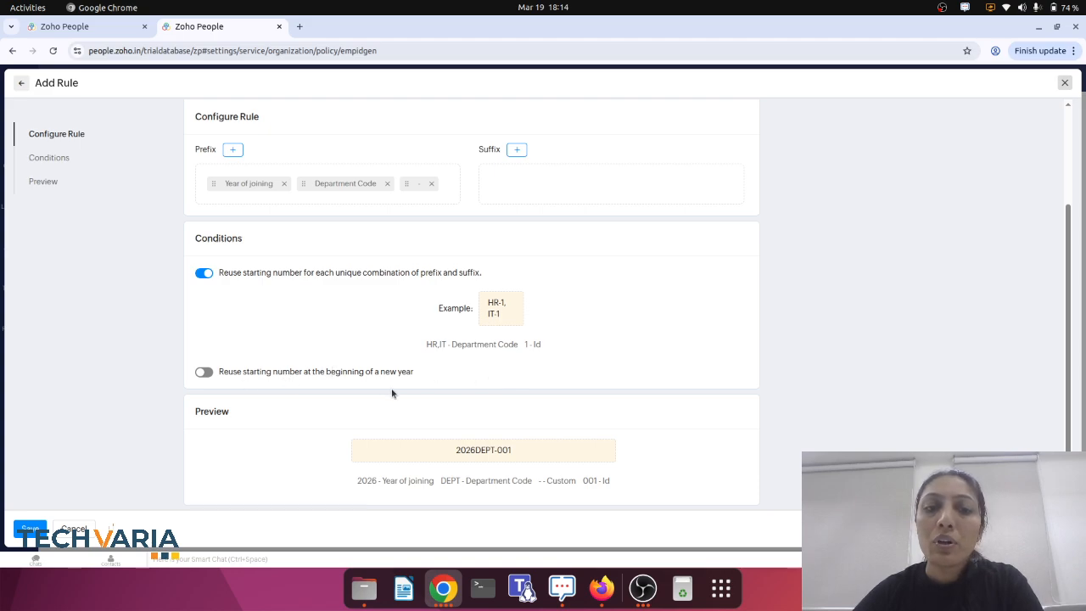
pyautogui.click(204, 373)
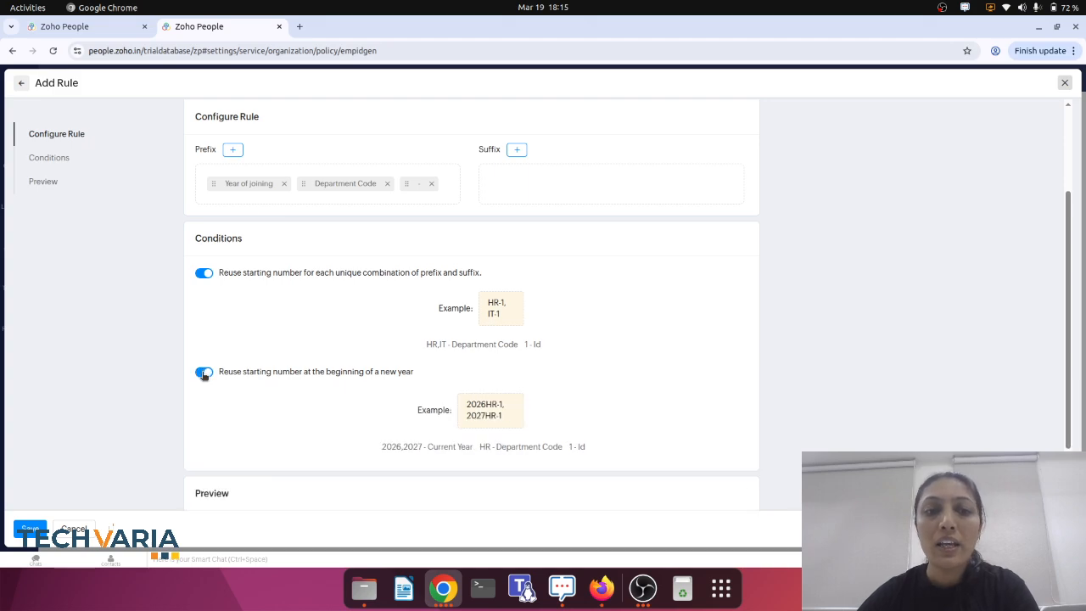
pyautogui.scroll(-2, 276, 444)
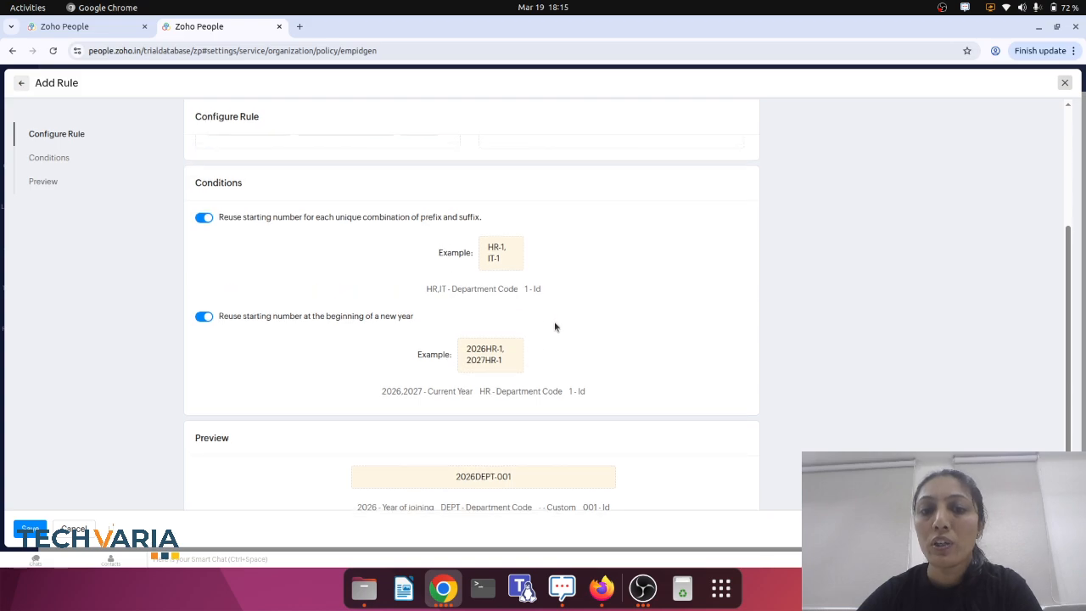
pyautogui.scroll(1, 555, 327)
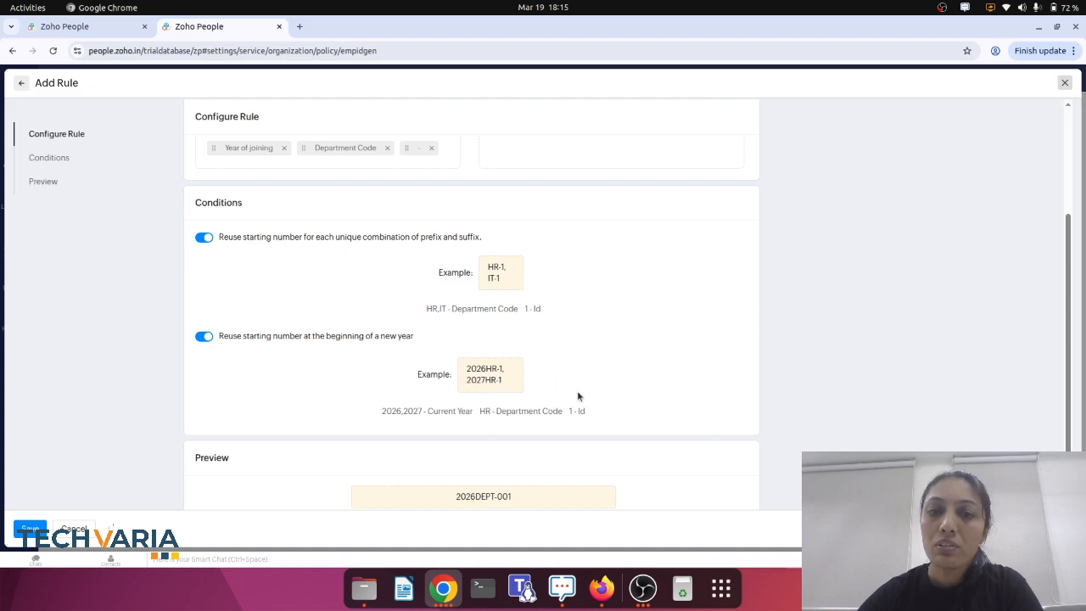
pyautogui.scroll(-1, 577, 394)
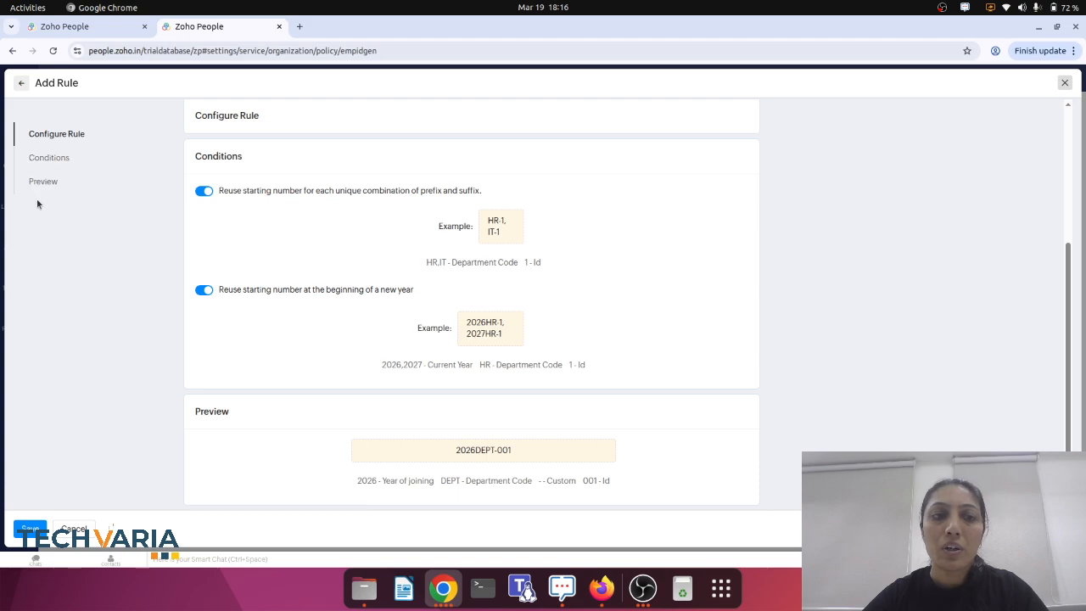
pyautogui.click(34, 527)
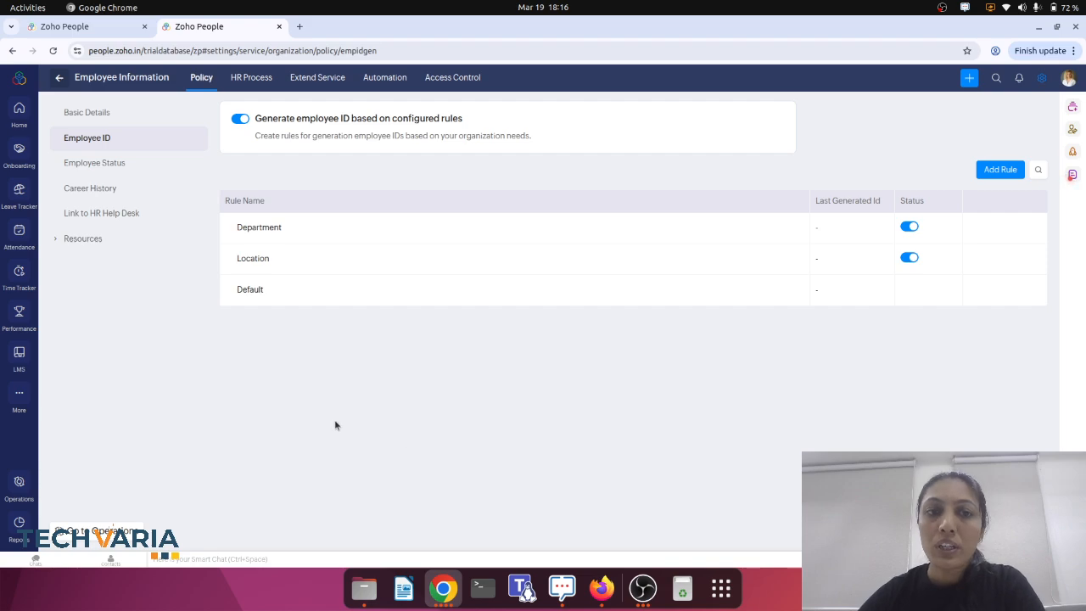
pyautogui.click(999, 171)
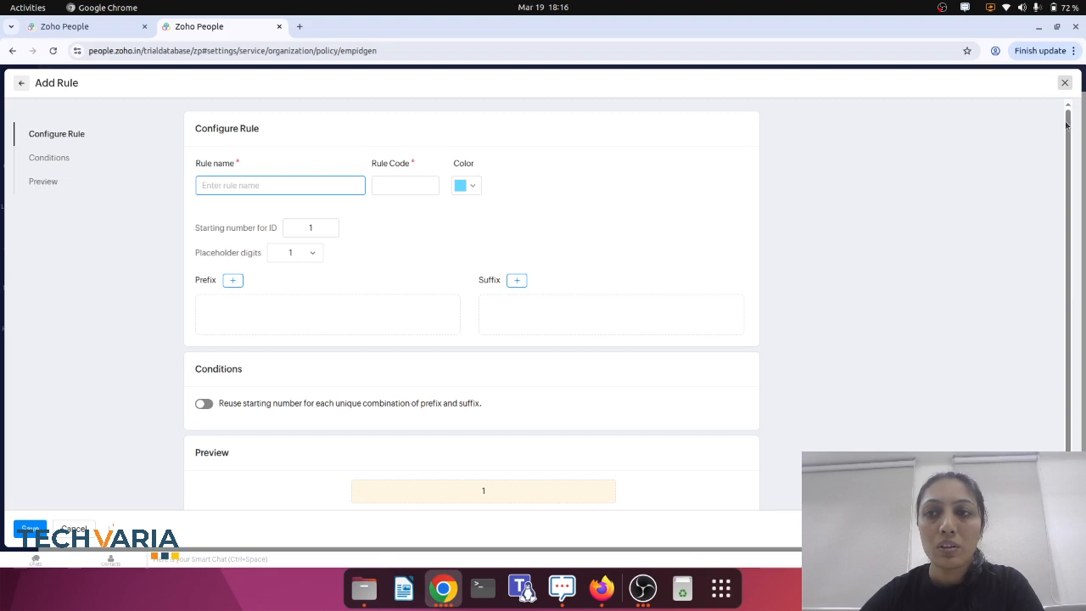
pyautogui.click(1064, 85)
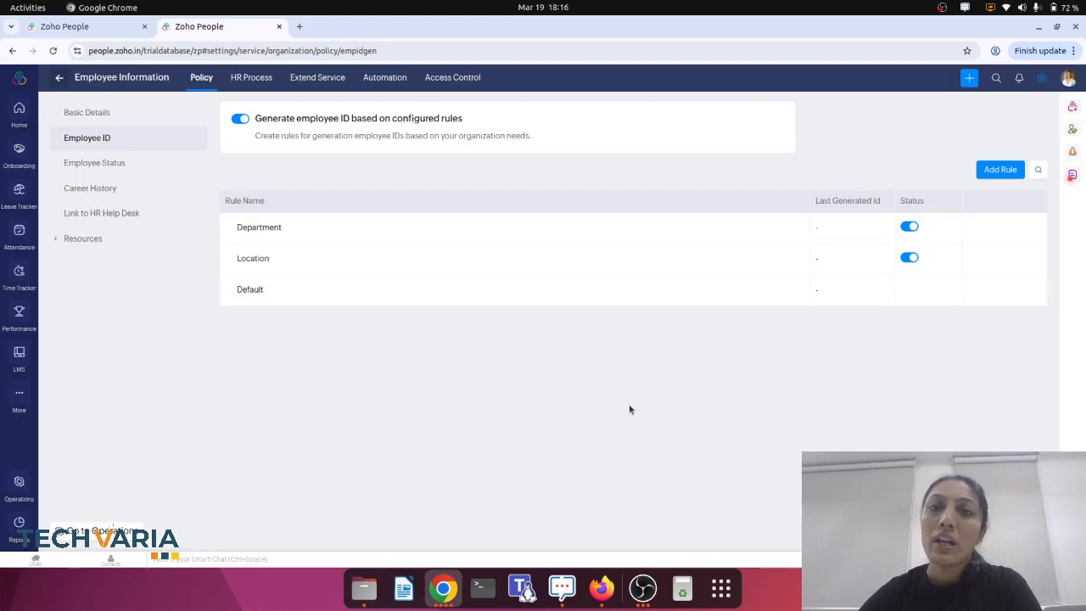